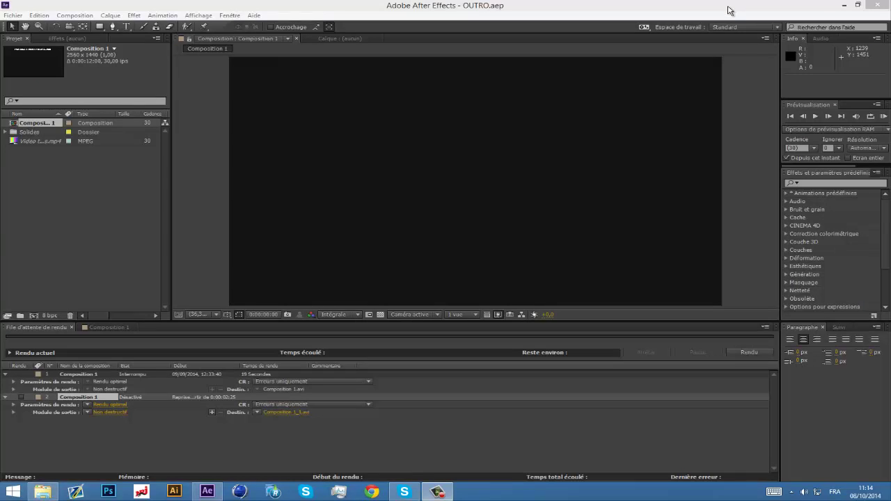
Delete the interrupted Composition 1 job from the Render Queue.
click(732, 8)
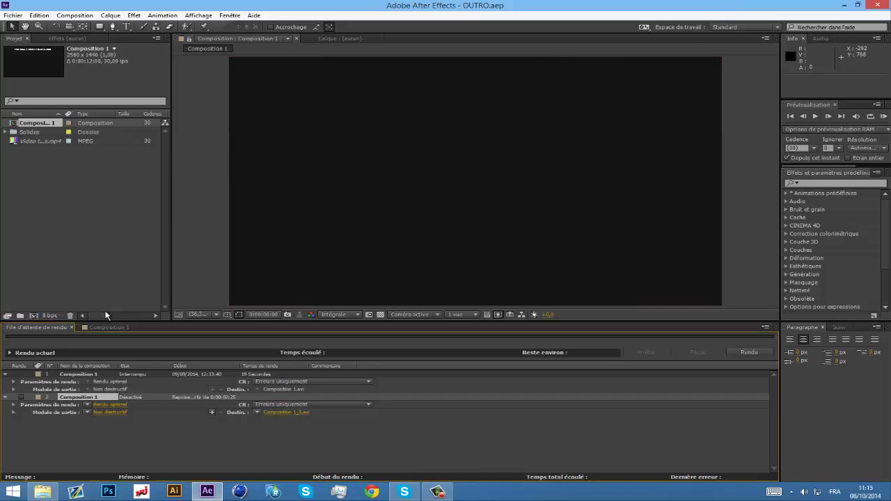
click(89, 375)
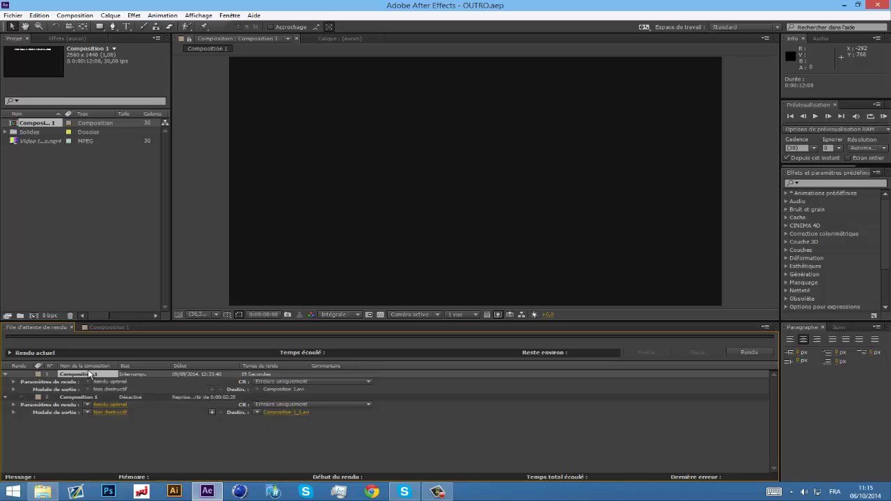
key(Delete)
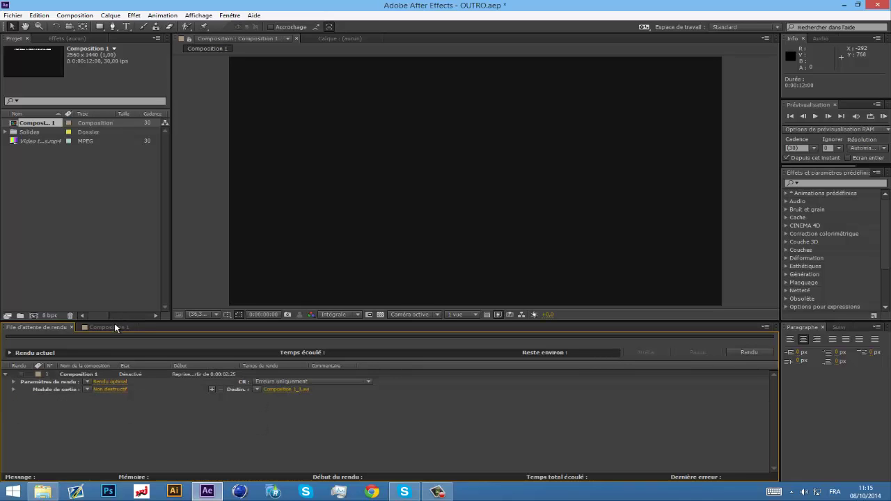
Collapse both text layers on the Composition 1 timeline and scrub until 'PENSEZ A REGARDER AUSSI' shows.
click(110, 327)
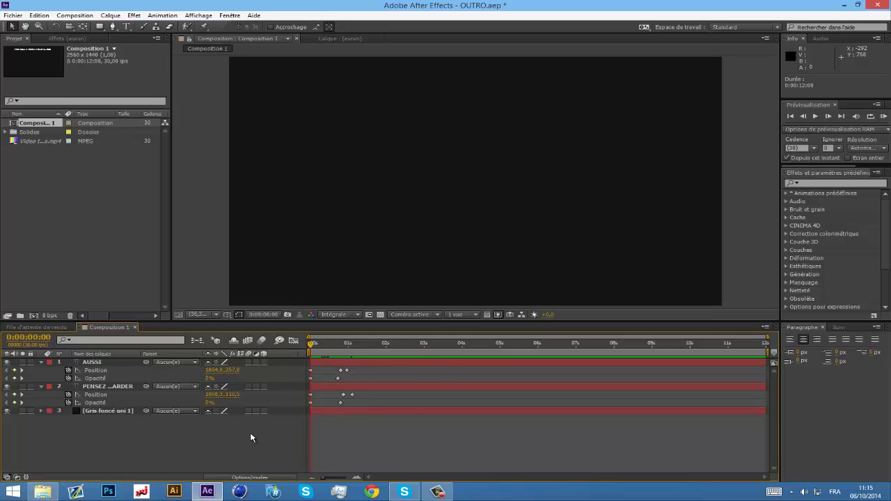
click(41, 387)
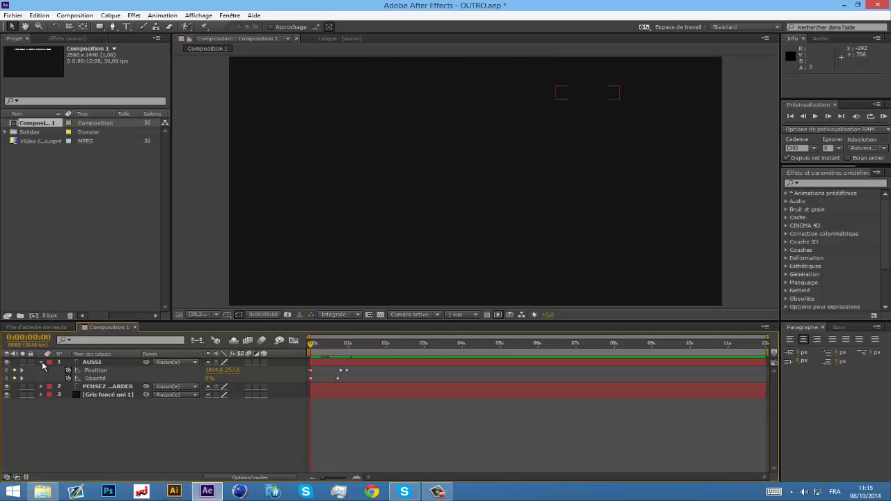
click(41, 363)
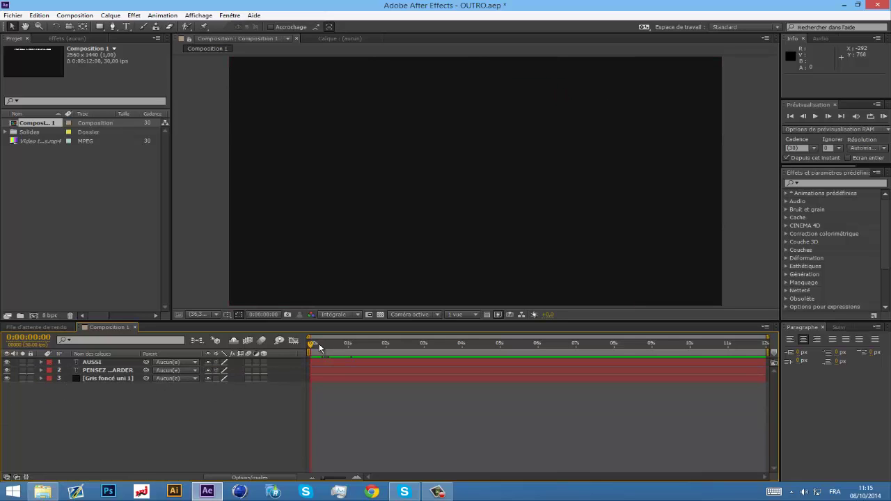
drag(319, 348, 383, 346)
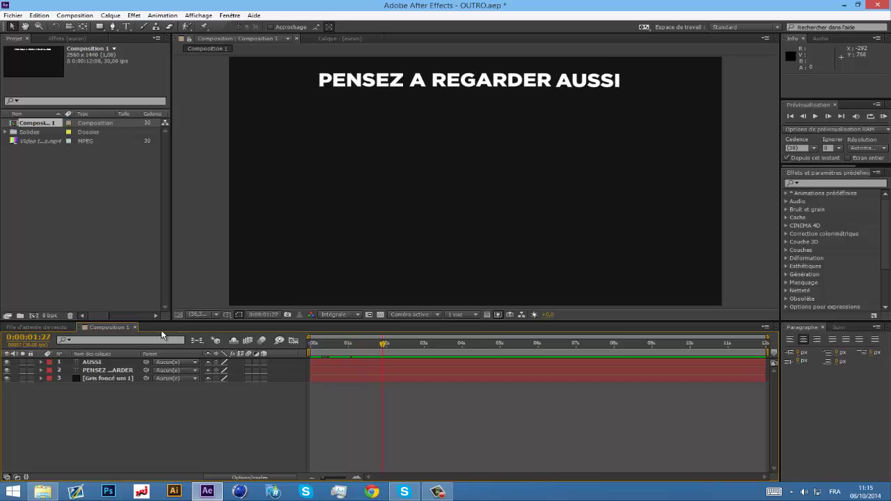
Check the render's output module settings without changes and return to the Composition 1 timeline.
click(42, 328)
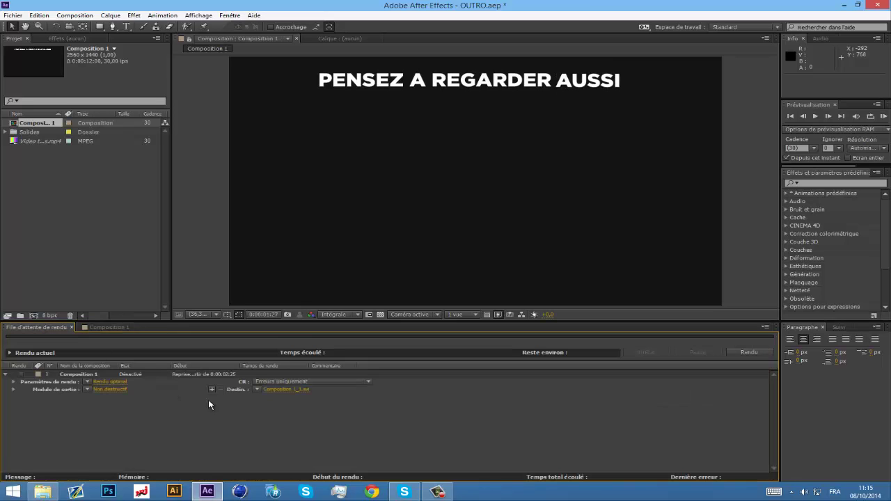
click(110, 390)
click(613, 76)
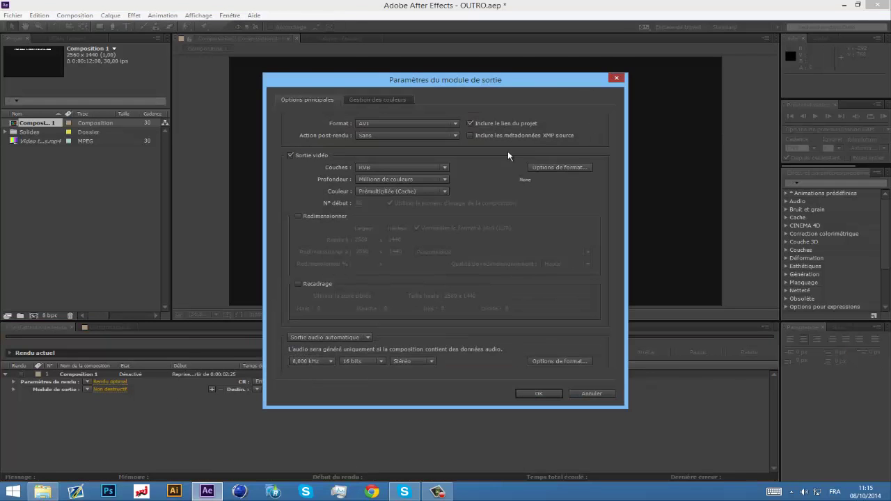
click(98, 328)
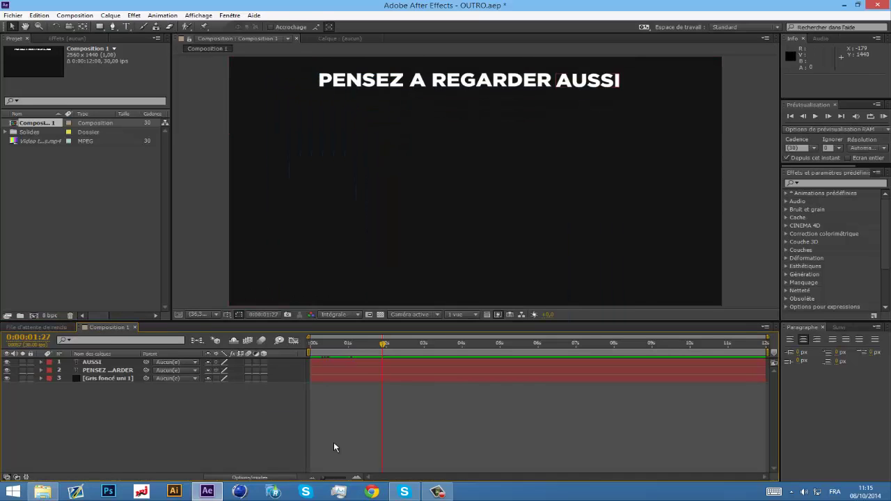
Slide the AUSSI layer earlier so its out point sits near 0:00:09:29.
mouse_move(383, 344)
mouse_down()
mouse_move(311, 344)
mouse_move(325, 344)
mouse_up()
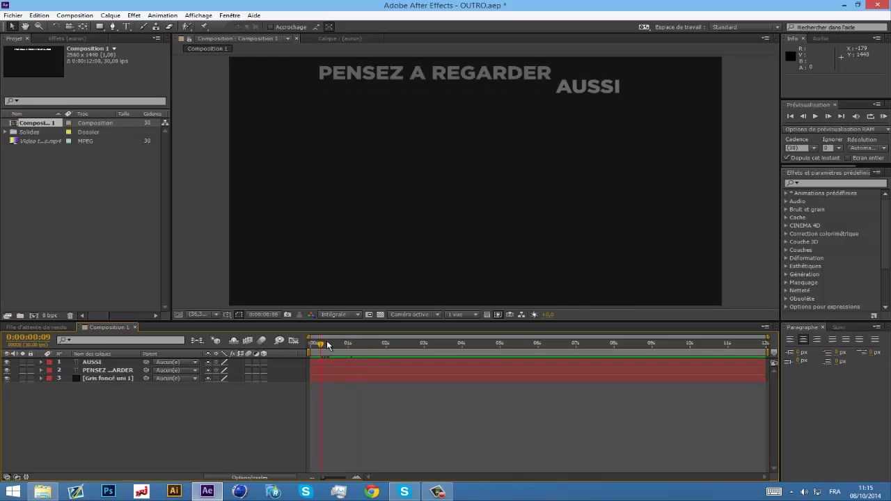
drag(409, 355, 764, 364)
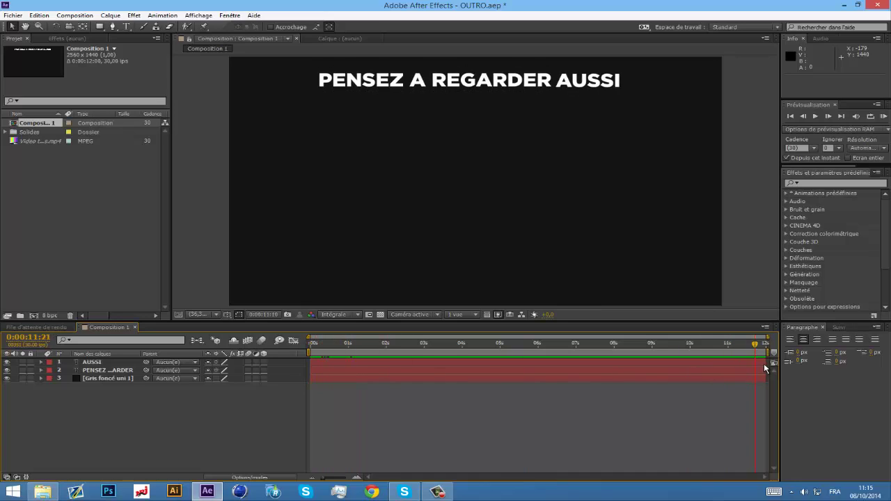
drag(537, 362, 434, 363)
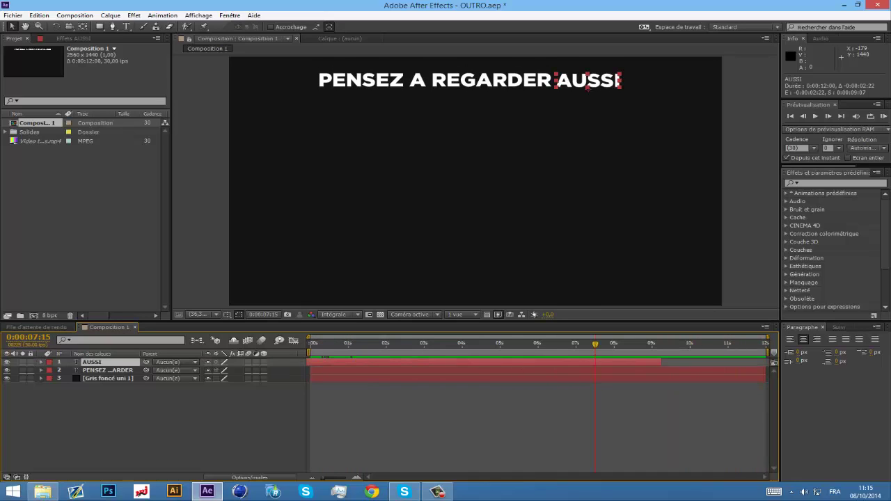
drag(314, 349, 320, 348)
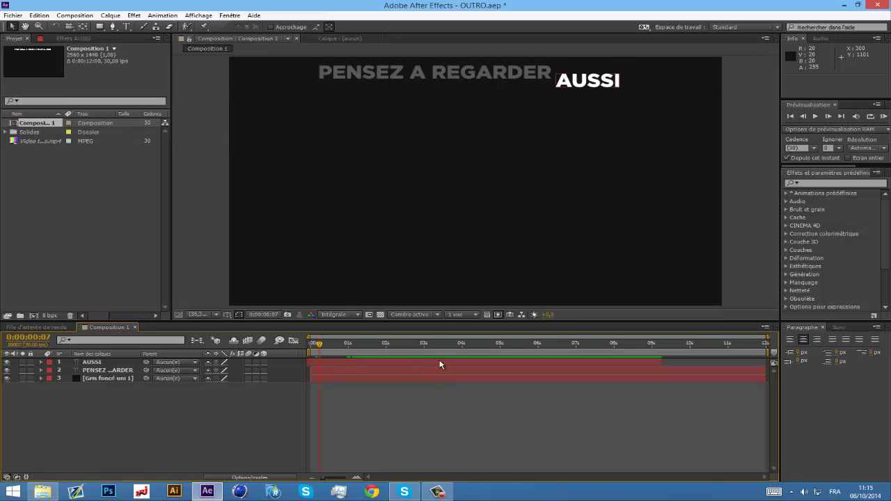
drag(441, 362, 530, 366)
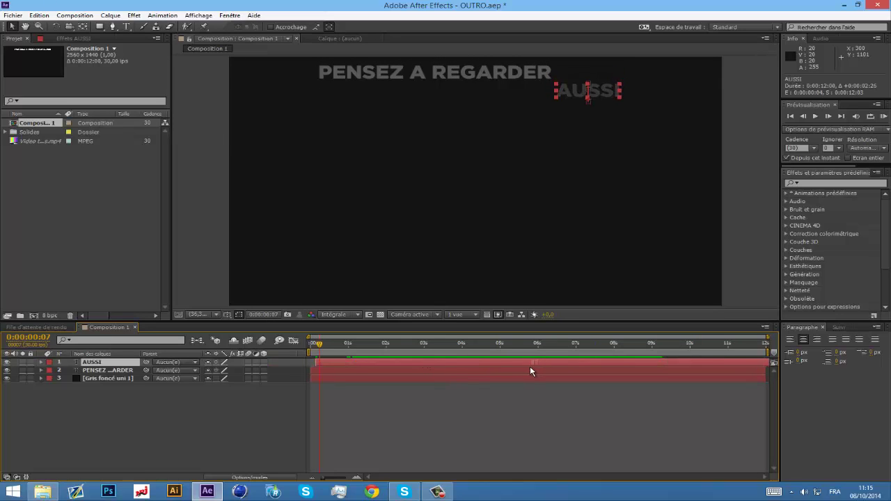
click(74, 14)
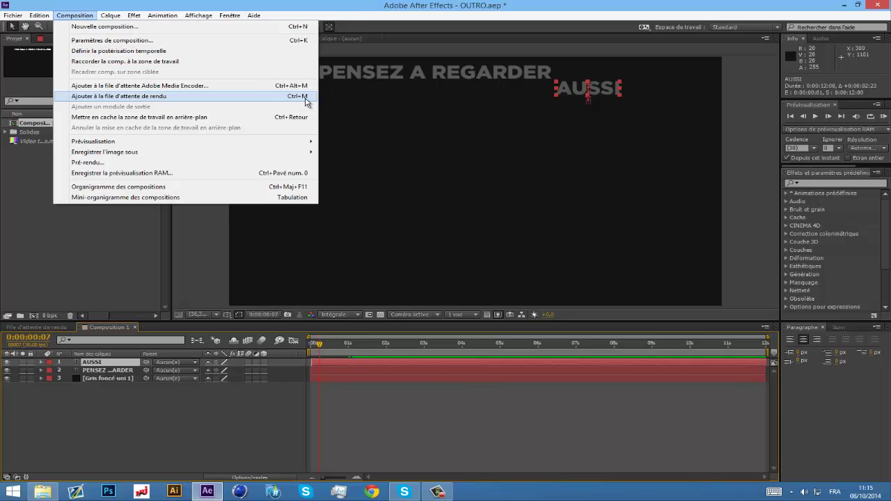
Add Composition 1 to the render queue and delete the old disabled job.
click(305, 98)
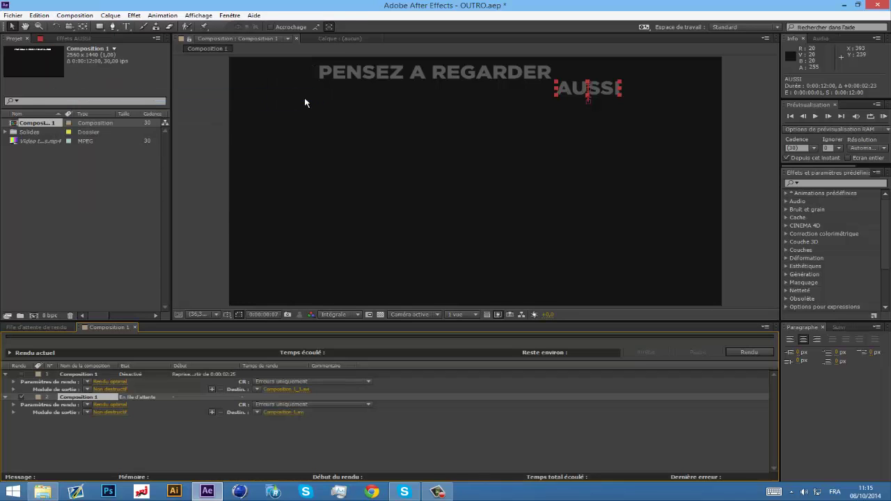
click(96, 375)
key(Delete)
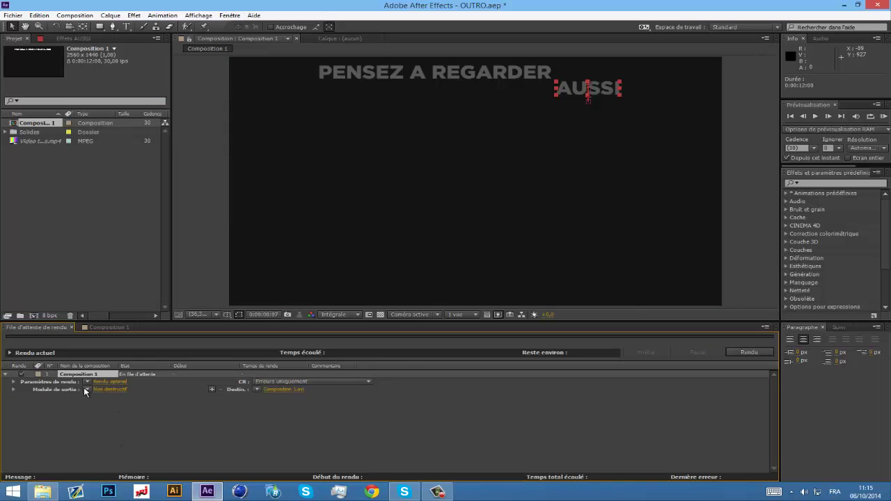
click(85, 413)
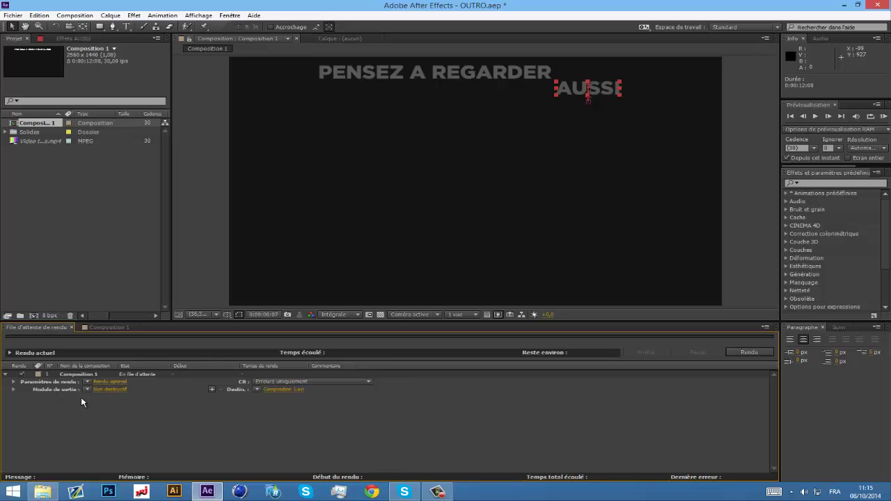
Change the output module format from AVI to F4V.
click(102, 391)
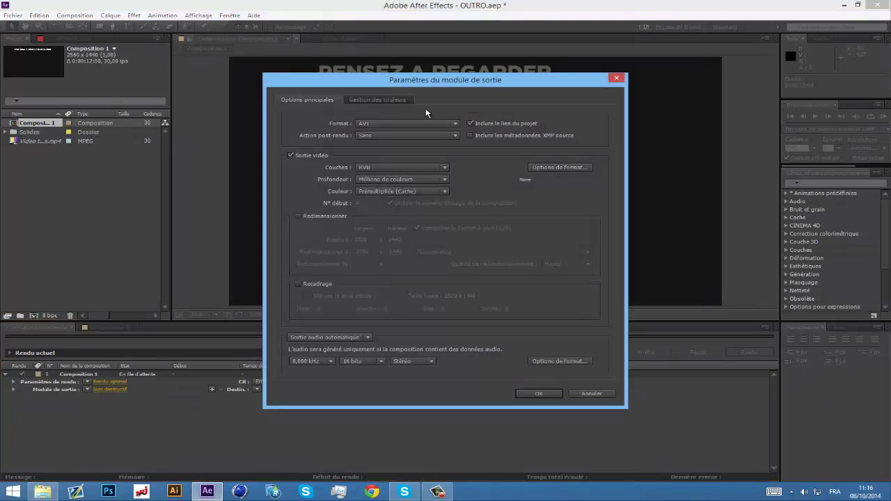
drag(443, 83, 518, 84)
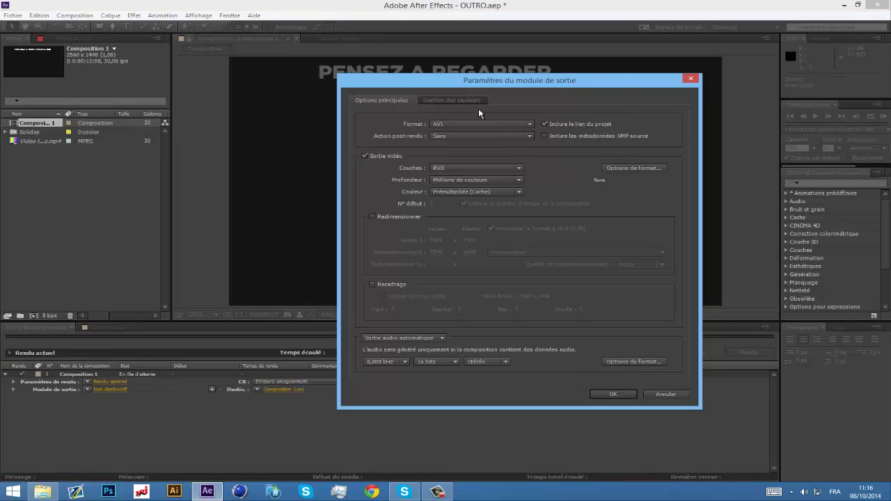
click(442, 125)
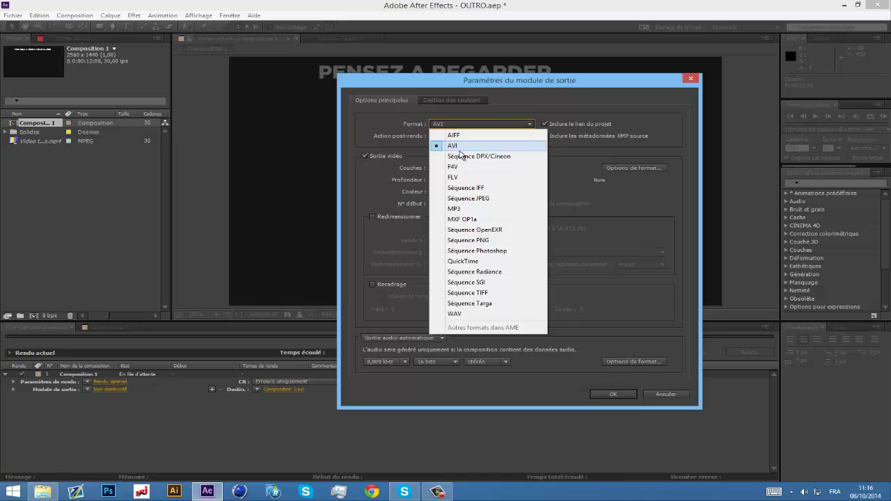
click(462, 129)
click(463, 129)
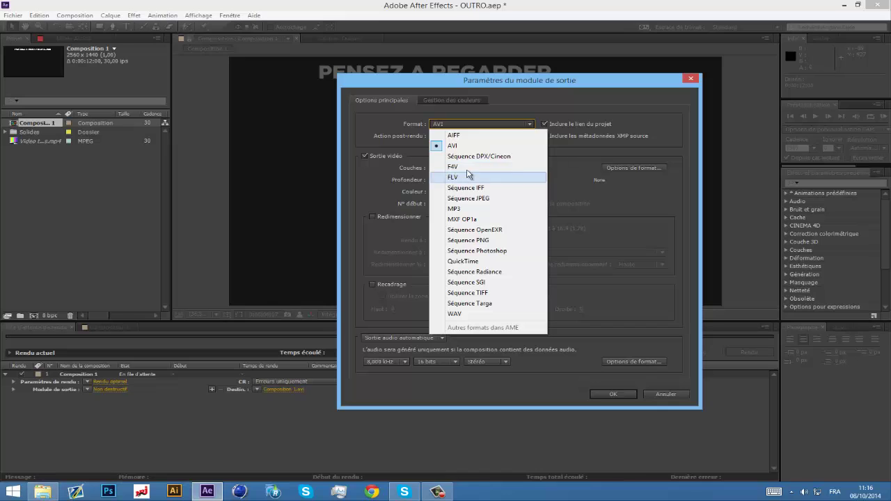
click(469, 167)
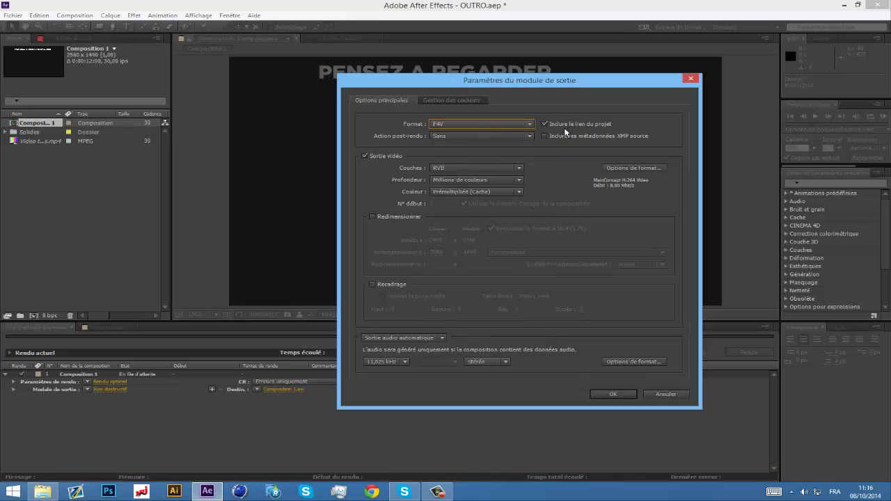
In the F4V options keep the Elevée profile at level 5,1 and set a constant 8 Mbit/s bitrate.
click(624, 169)
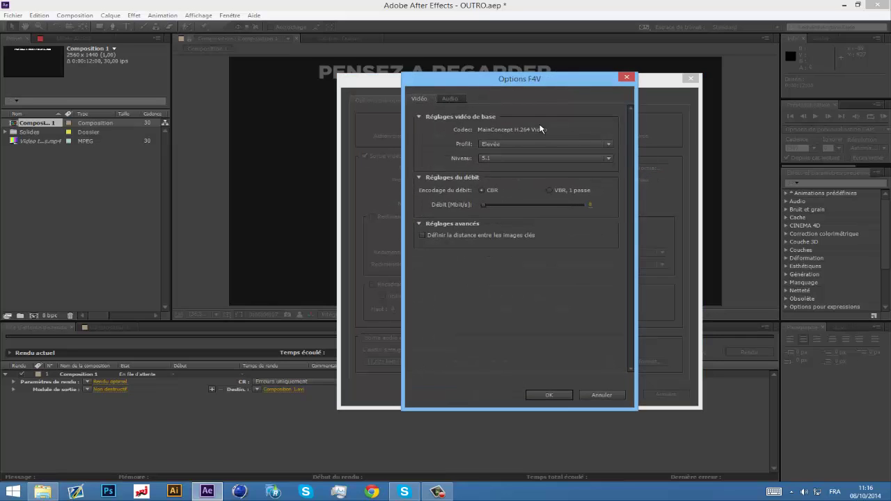
click(487, 144)
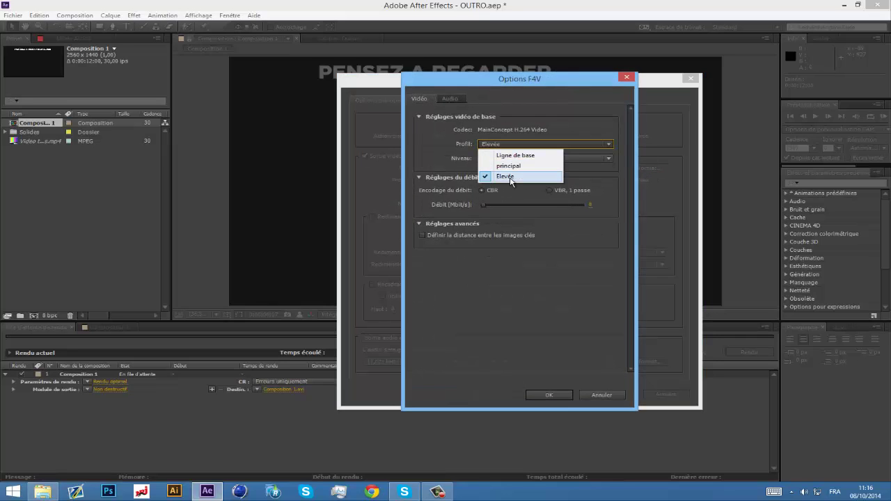
click(510, 179)
click(505, 158)
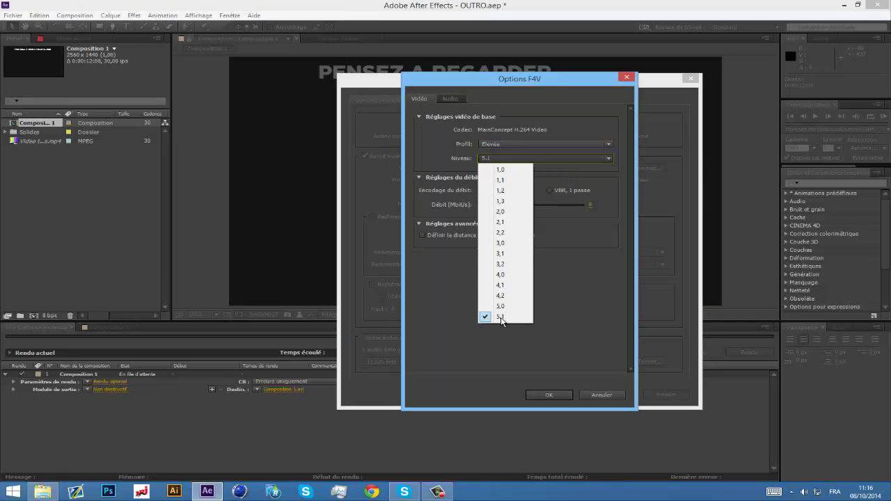
click(491, 368)
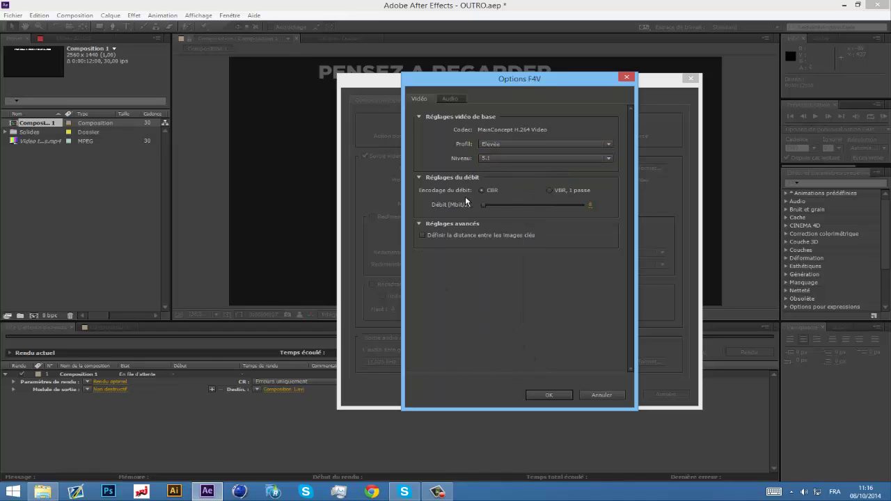
click(590, 205)
key(Tab)
click(592, 204)
key(Return)
drag(583, 82, 775, 88)
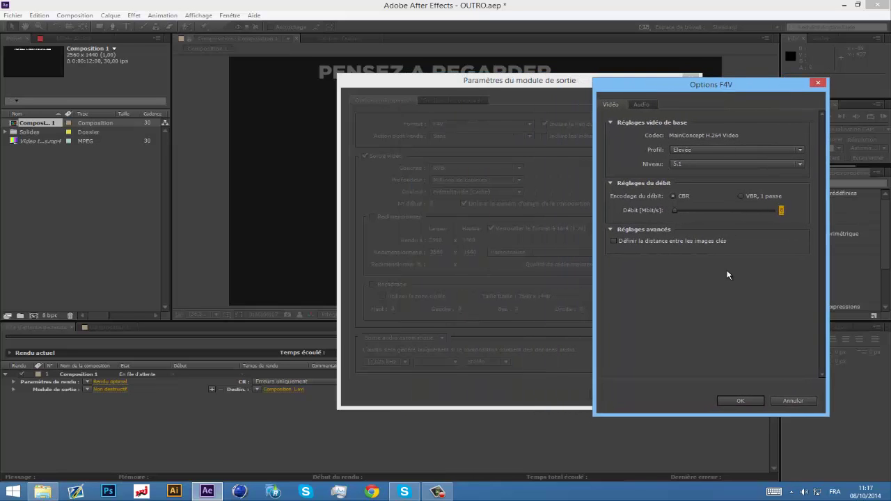
click(748, 401)
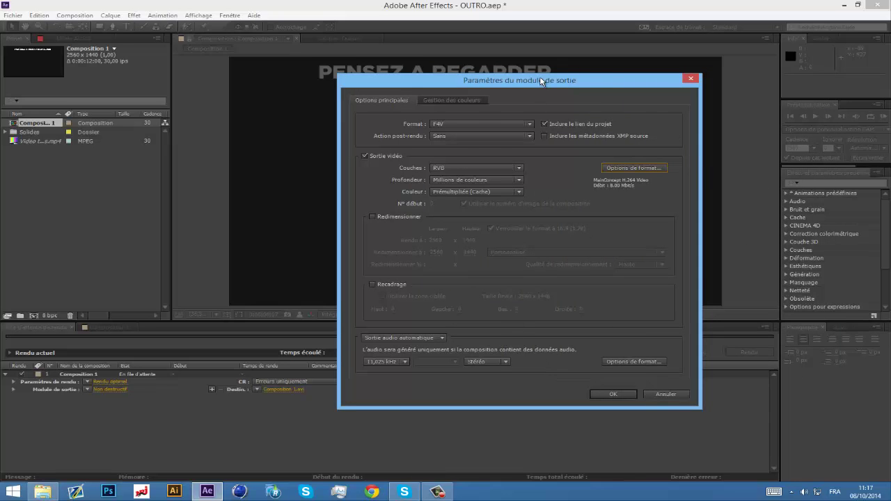
Keep audio output on automatic and confirm the output module settings.
mouse_move(541, 81)
mouse_down()
mouse_move(657, 145)
mouse_move(514, 103)
mouse_up()
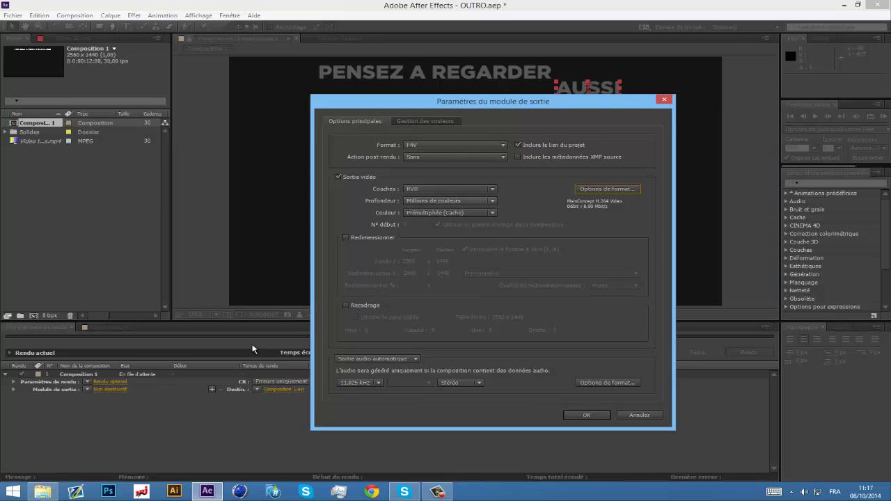
click(599, 189)
drag(713, 90, 727, 118)
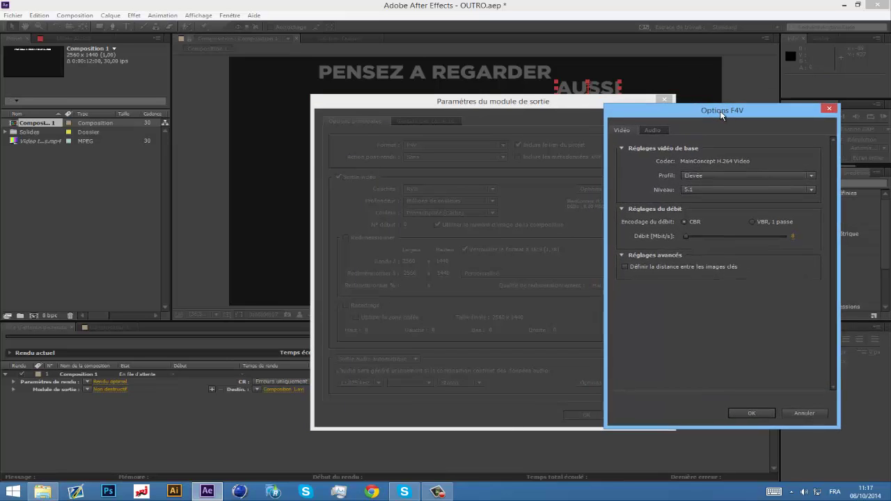
click(829, 113)
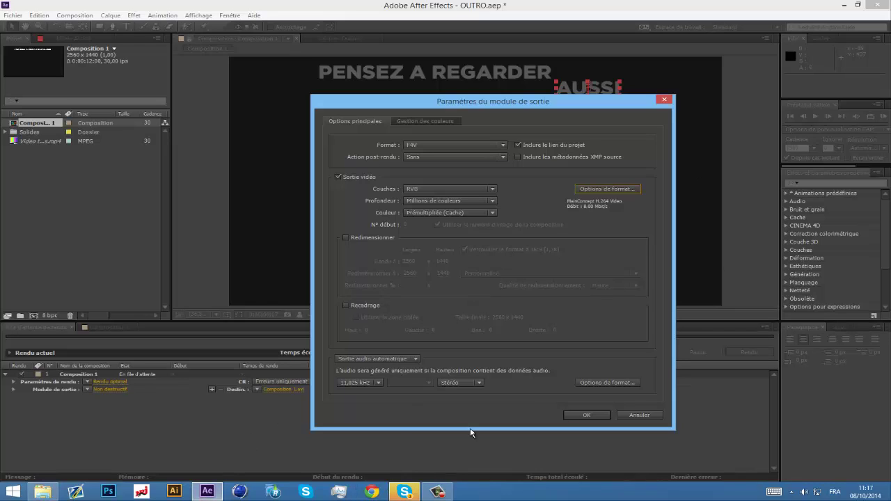
click(404, 360)
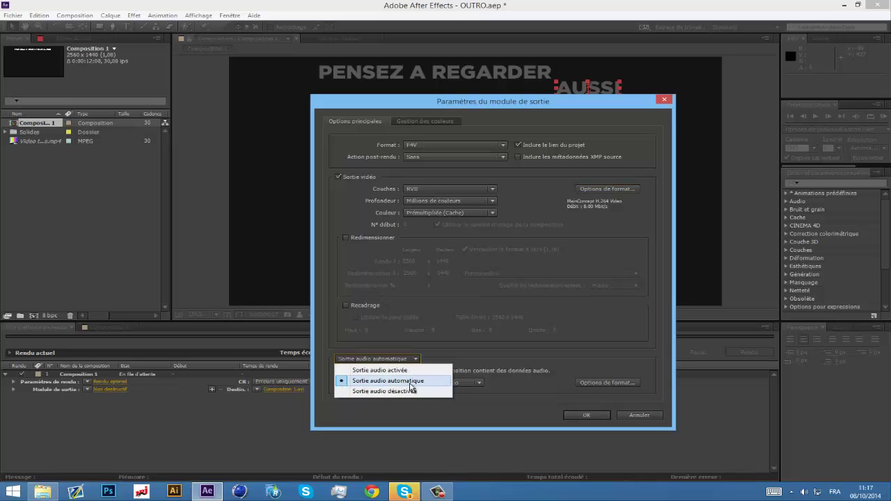
click(405, 382)
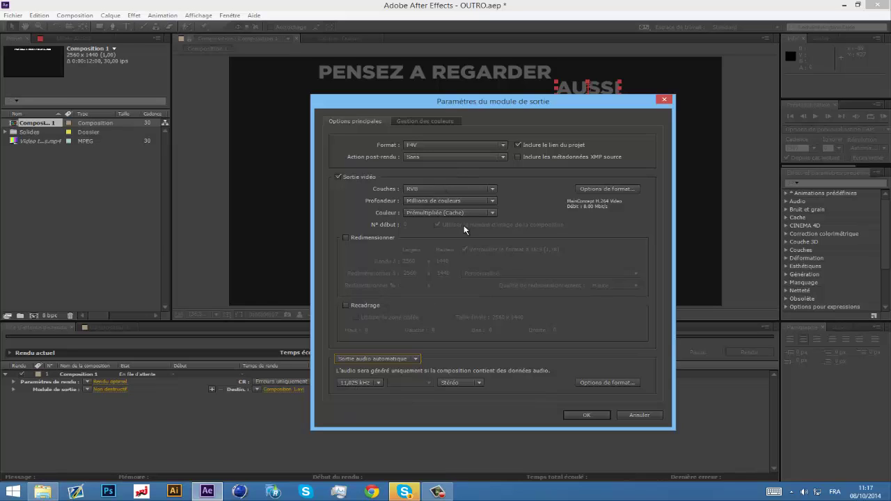
click(587, 415)
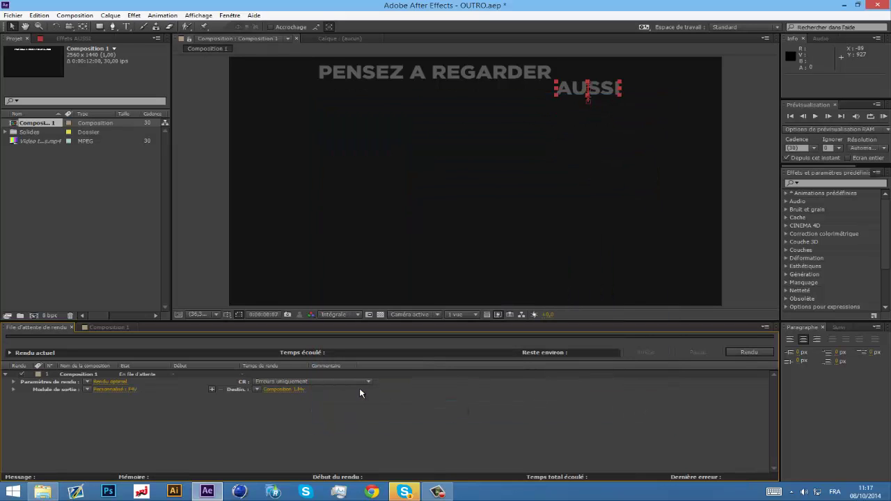
Name the render's output file TEST.f4v.
click(289, 389)
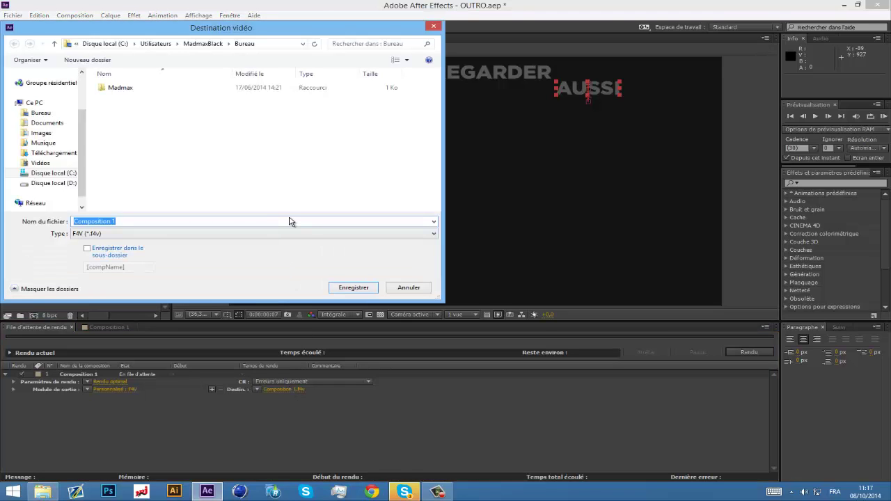
text(TEST)
key(Return)
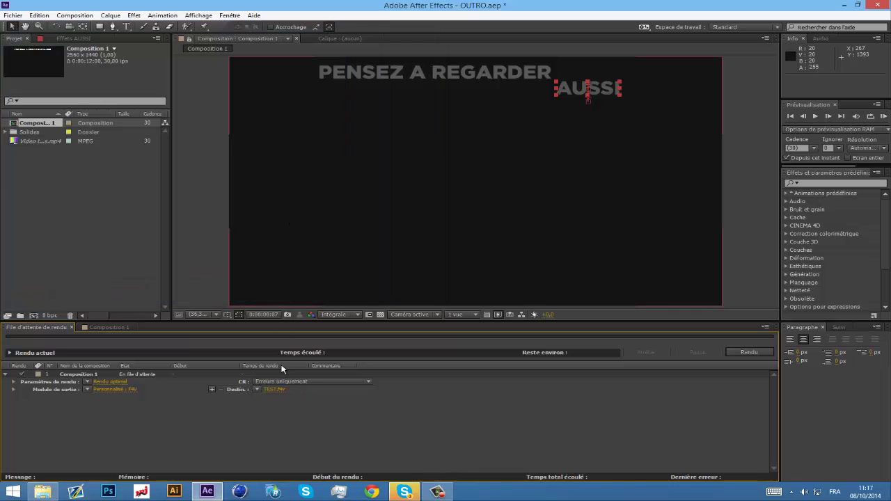
Set the render settings to use a custom frame rate, entering 2, instead of the composition's.
click(106, 382)
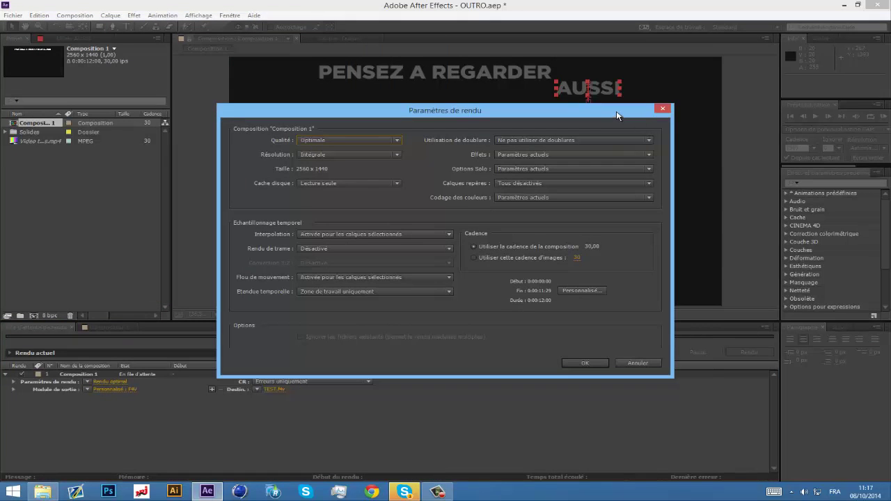
drag(617, 115, 657, 120)
click(599, 265)
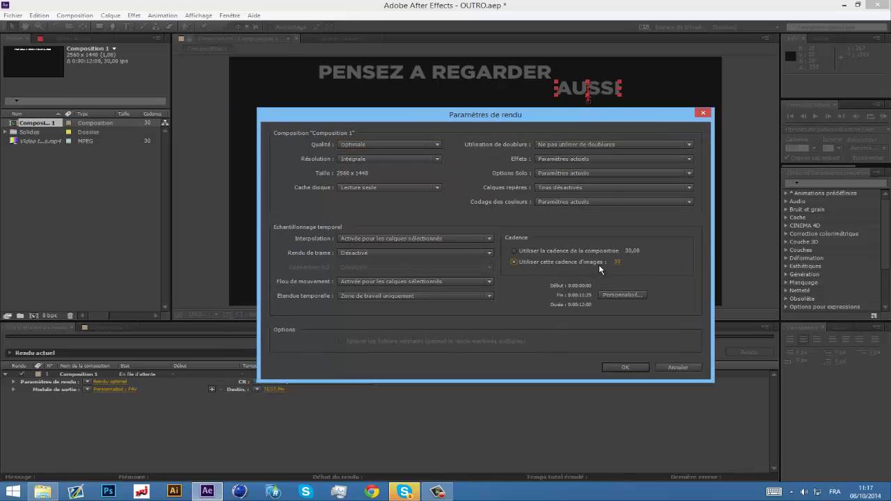
click(617, 264)
text(2)
click(626, 367)
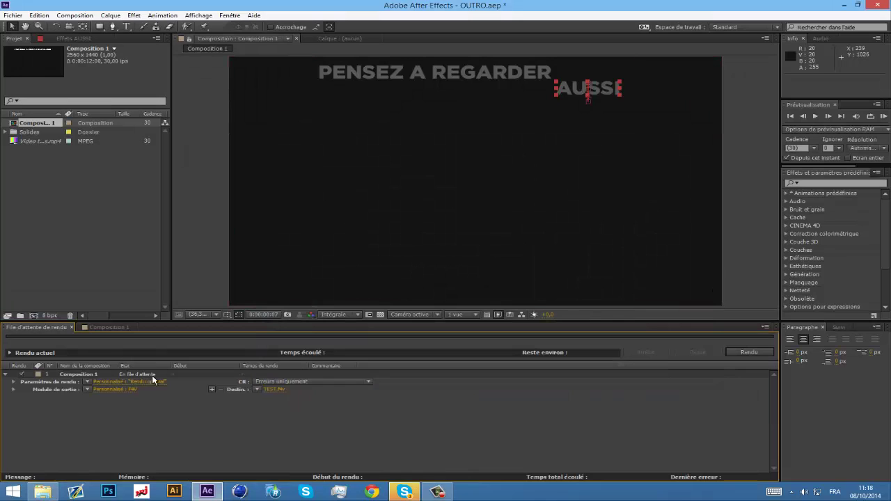
Save the current output module as a new template named 'PARAMETRE OPTIMAL'.
click(86, 389)
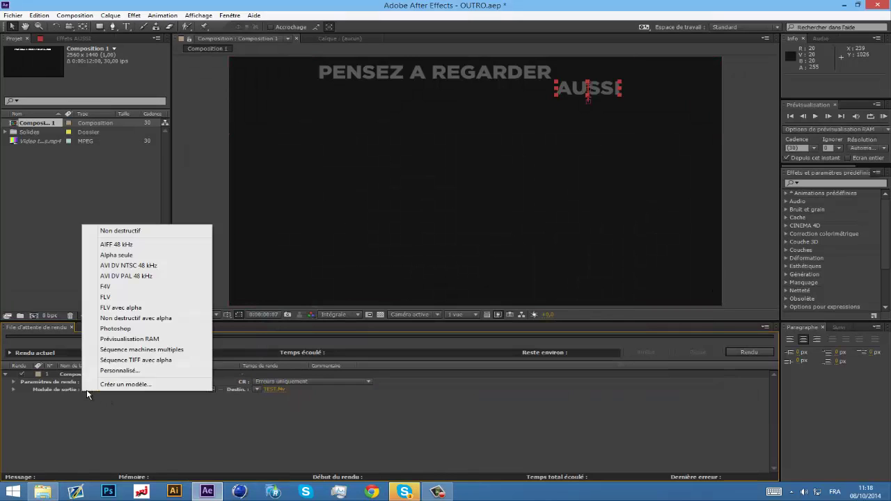
click(173, 417)
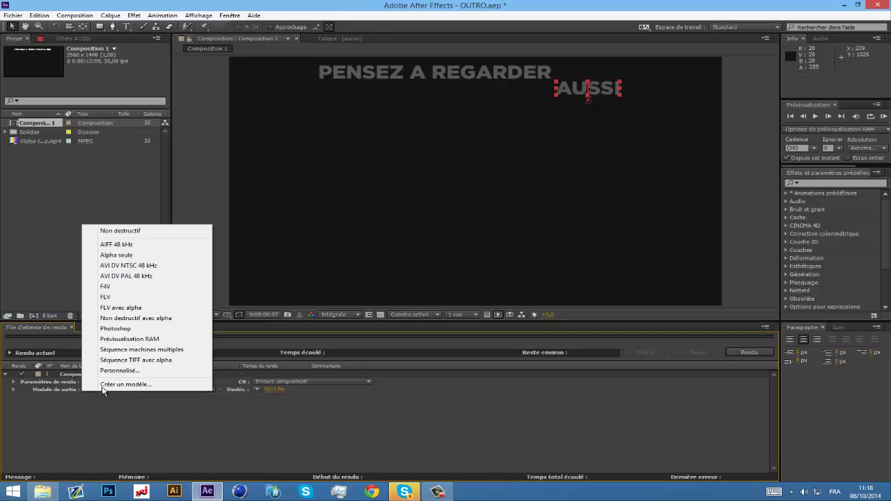
click(104, 416)
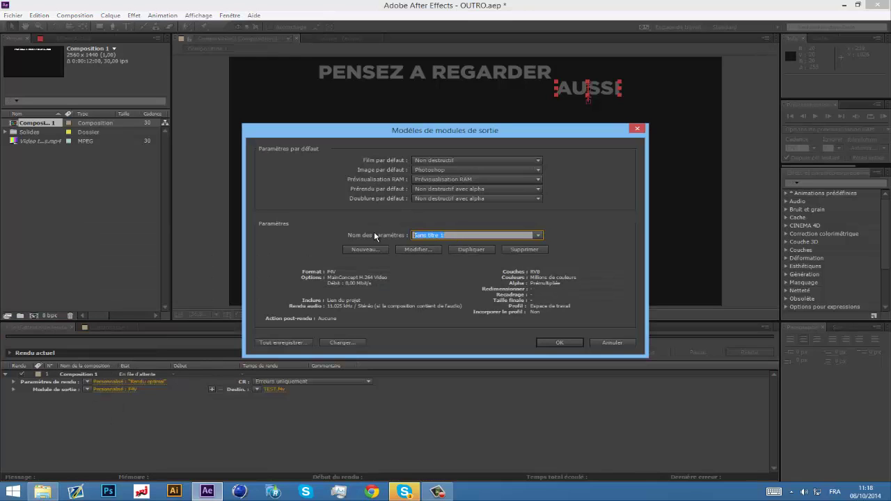
text(PARAMETRE)
text(A)
text(OPTI)
text(MAL)
key(Return)
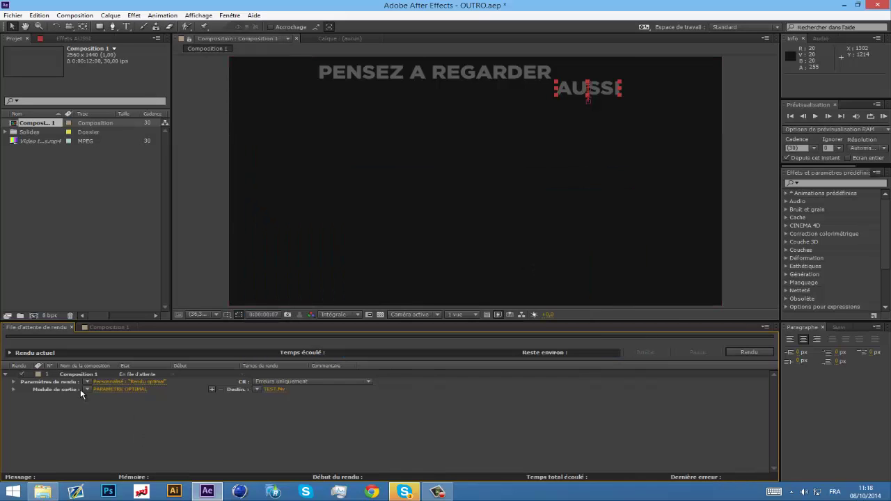
Apply the PARAMETRE OPTIMAL output template and save the render settings as a PARAMETRE OPTIMAL template.
click(84, 389)
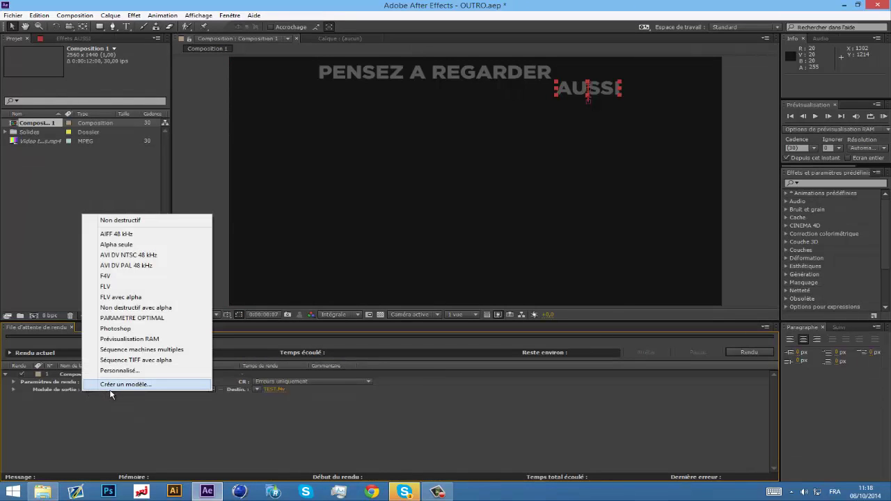
click(119, 319)
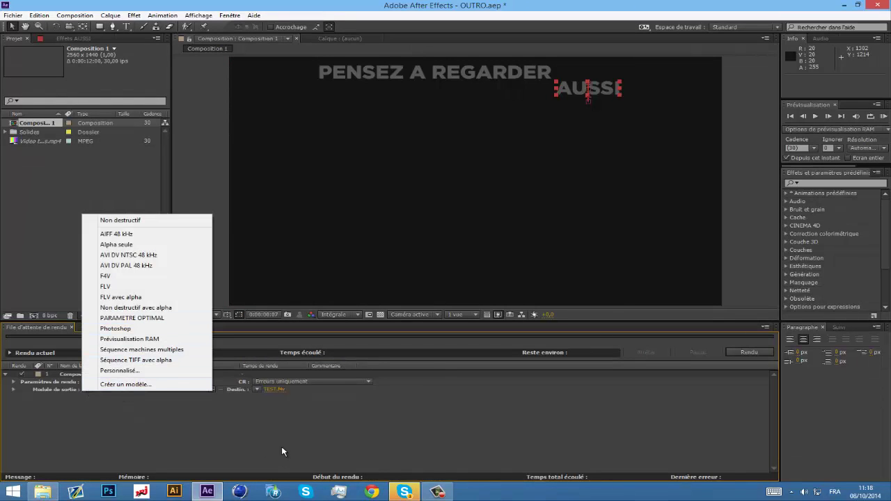
click(89, 382)
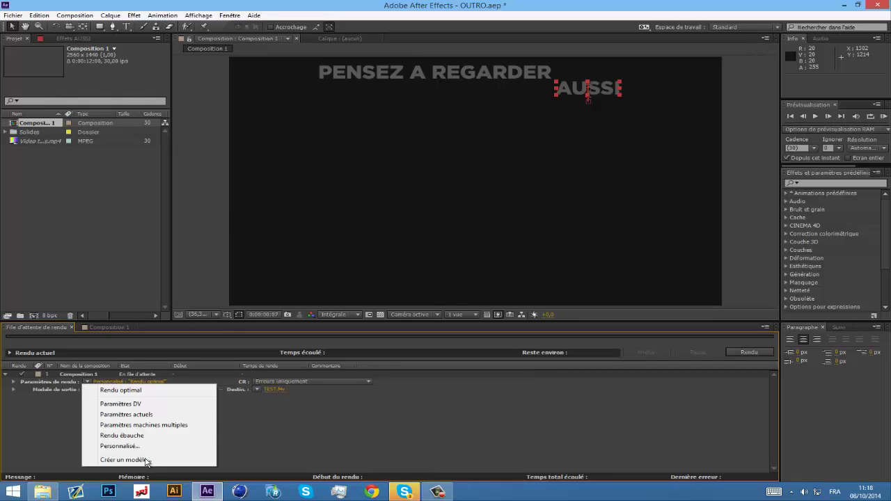
click(125, 460)
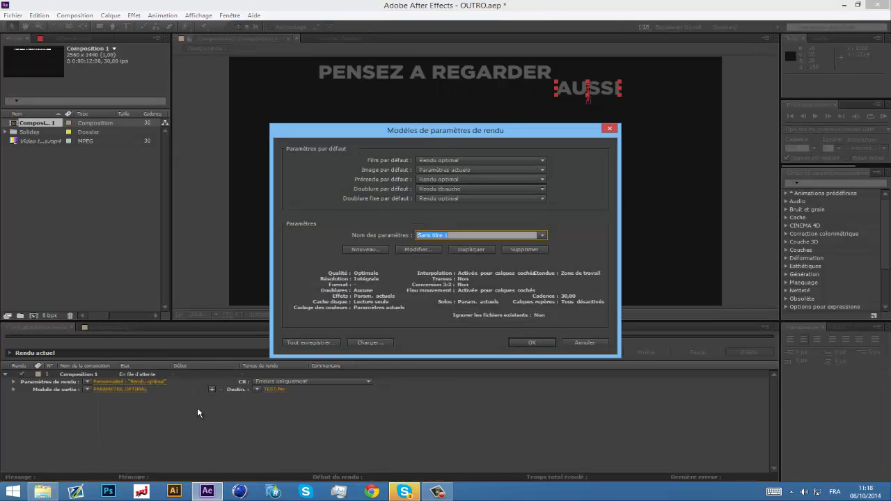
text(P)
text(IMAL)
click(519, 342)
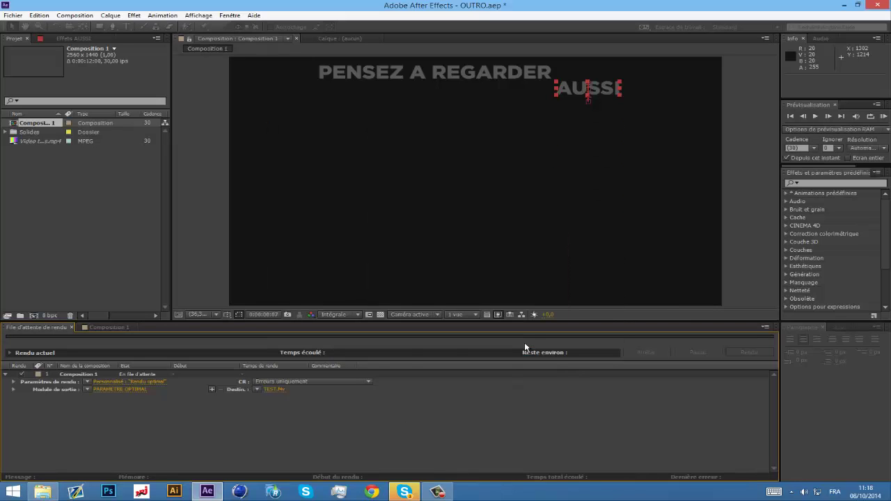
Apply the PARAMETRE OPTIMAL render settings template to the queued job.
click(86, 17)
click(303, 412)
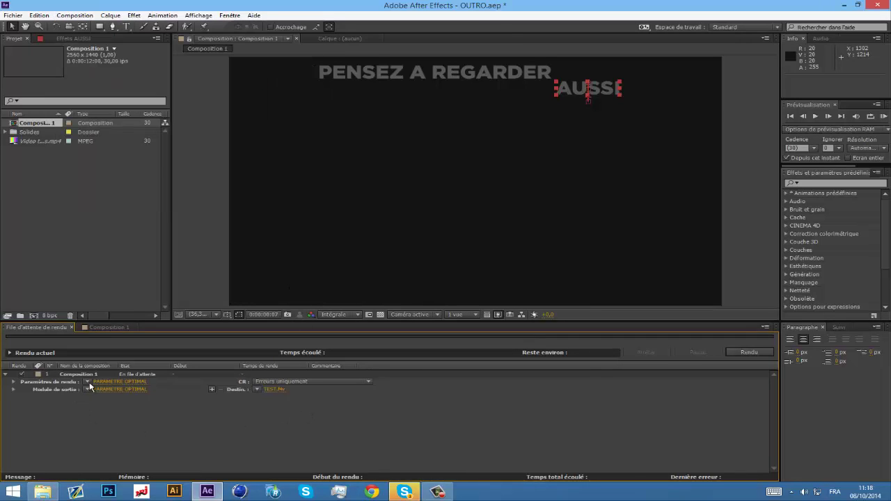
click(87, 382)
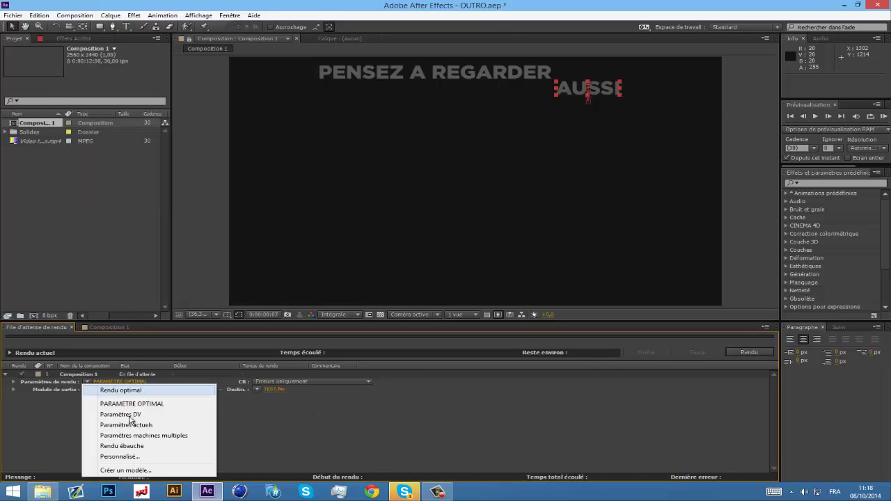
click(172, 407)
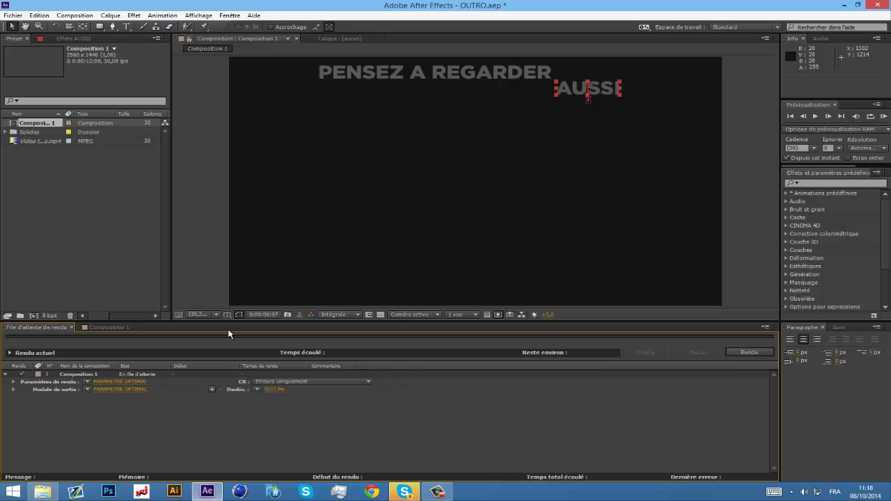
With the render queue in focus, shrink the Project panel slightly so the Composition viewer widens.
click(438, 491)
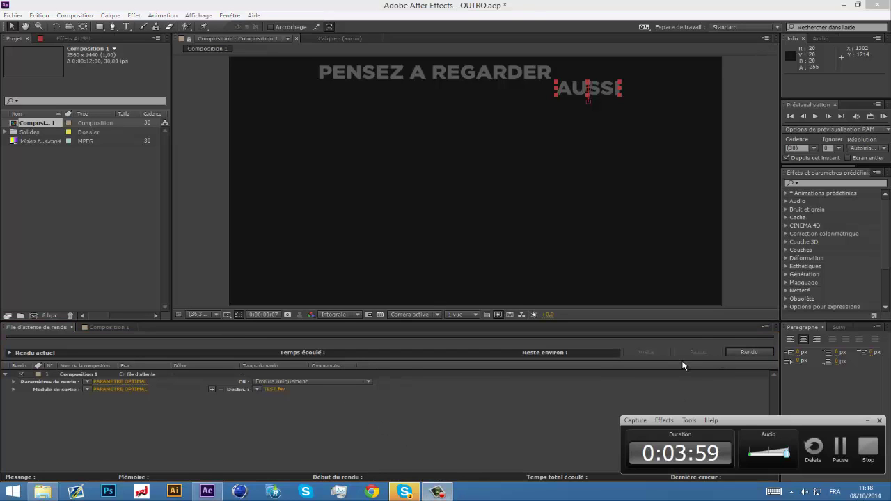
click(266, 415)
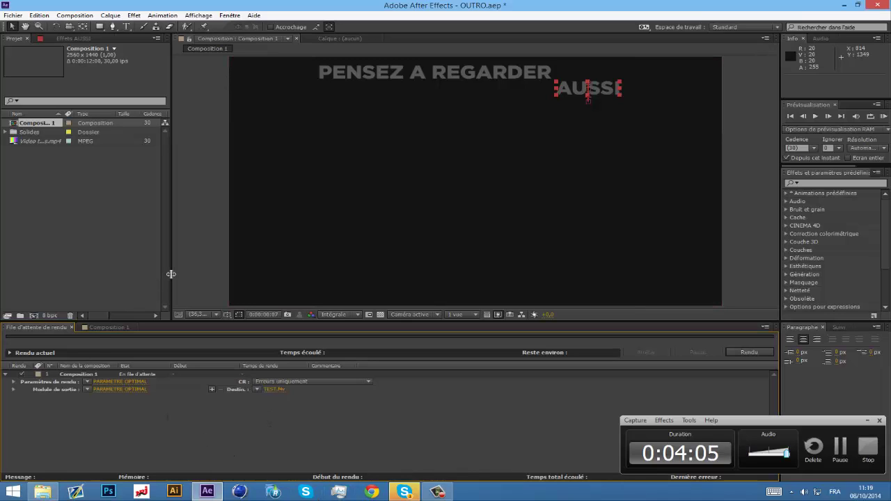
drag(169, 273, 155, 274)
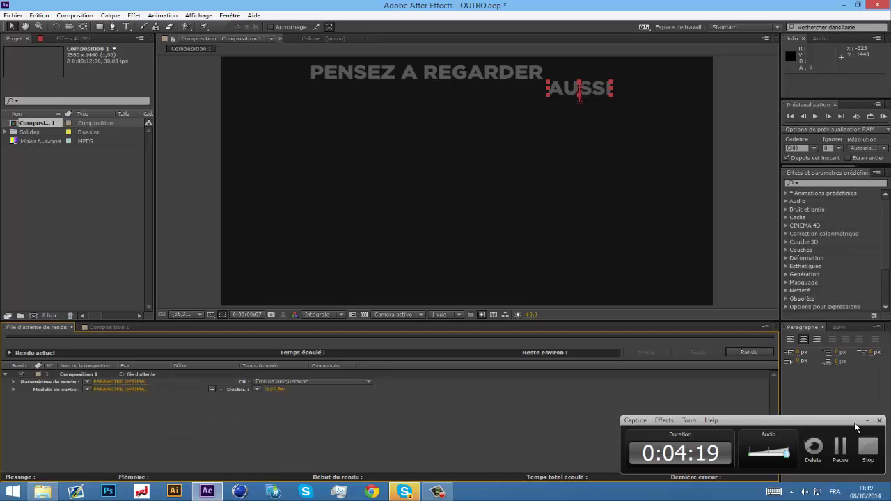
drag(850, 425, 851, 428)
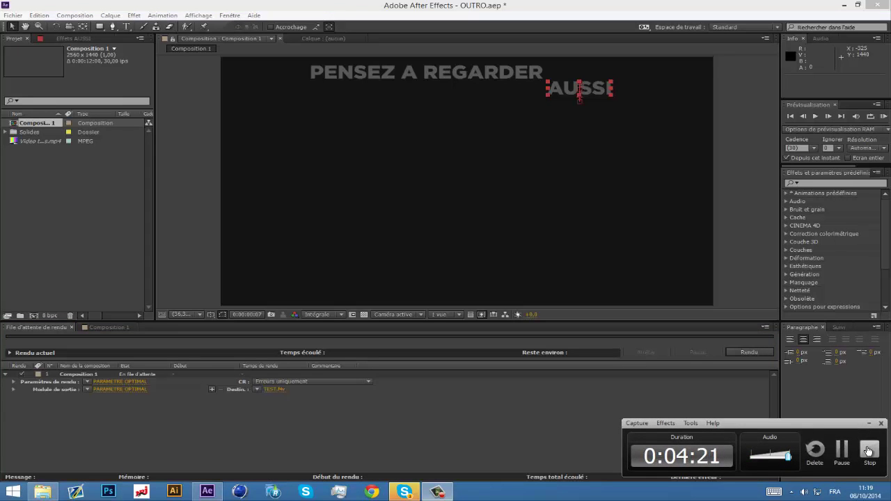
click(870, 451)
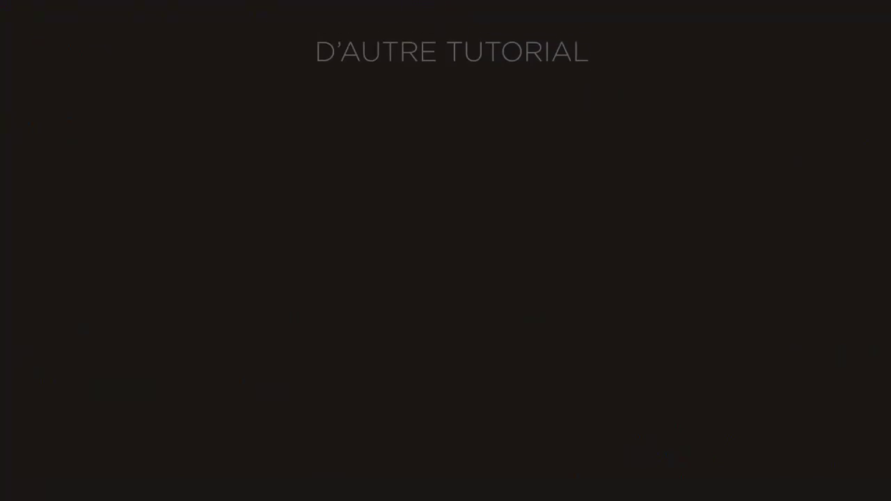